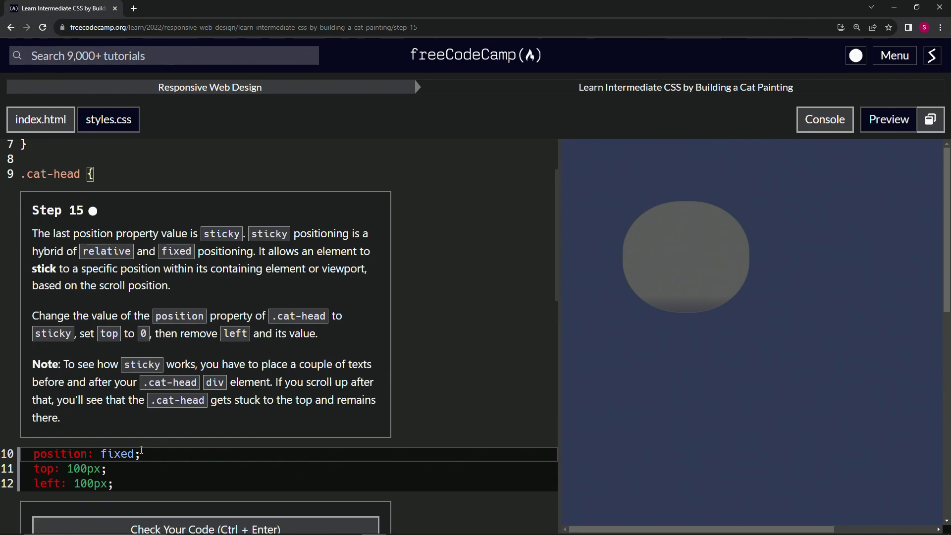
# Replace 'fixed' with 'sticky' and '100px' with '0' in .cat-head, and delete the left line.
pyautogui.doubleClick(119, 453)
pyautogui.write('stic')
pyautogui.write('ky')
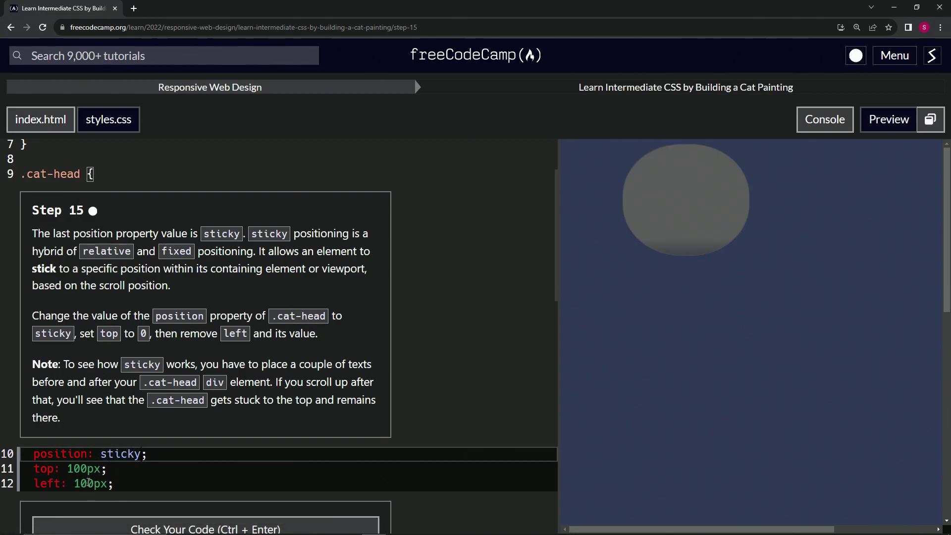
pyautogui.doubleClick(82, 469)
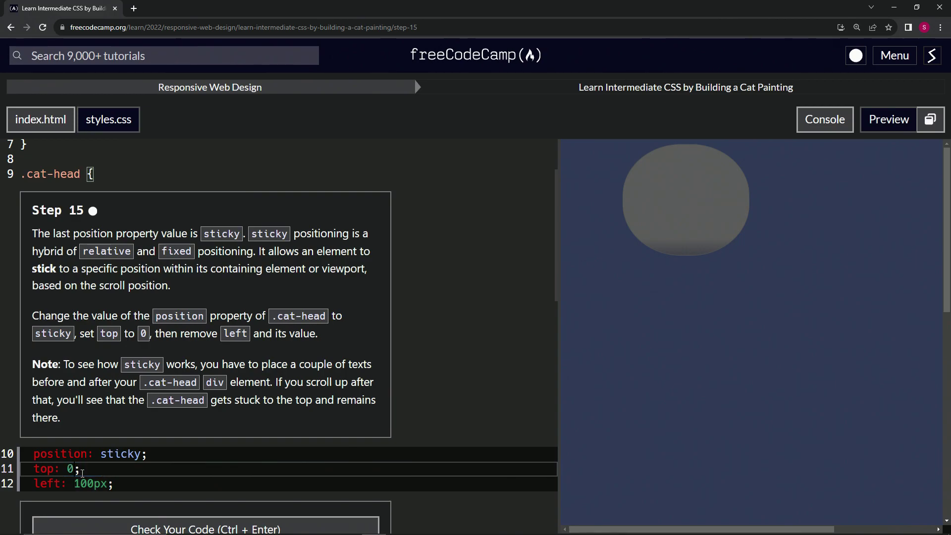
pyautogui.write('0')
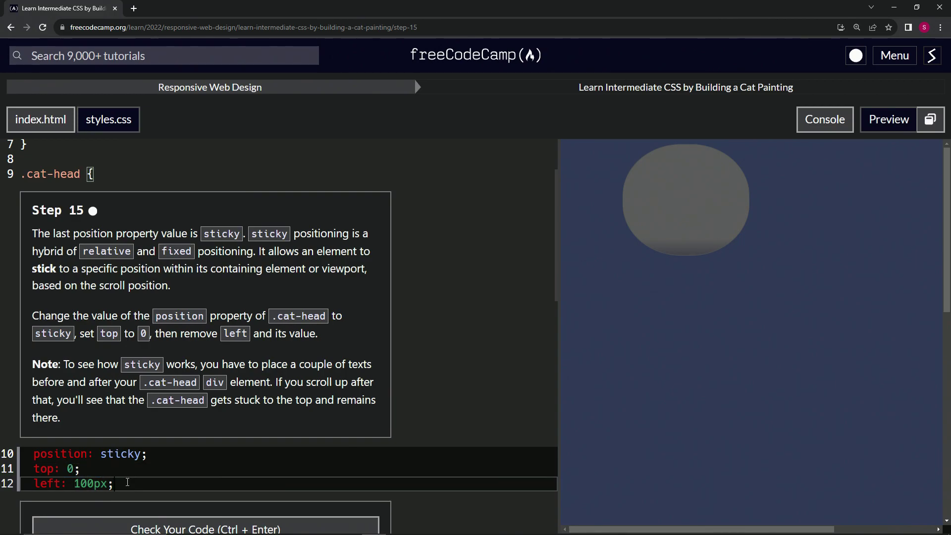
pyautogui.moveTo(114, 484); pyautogui.dragTo(129, 469)
pyautogui.press('BackSpace')
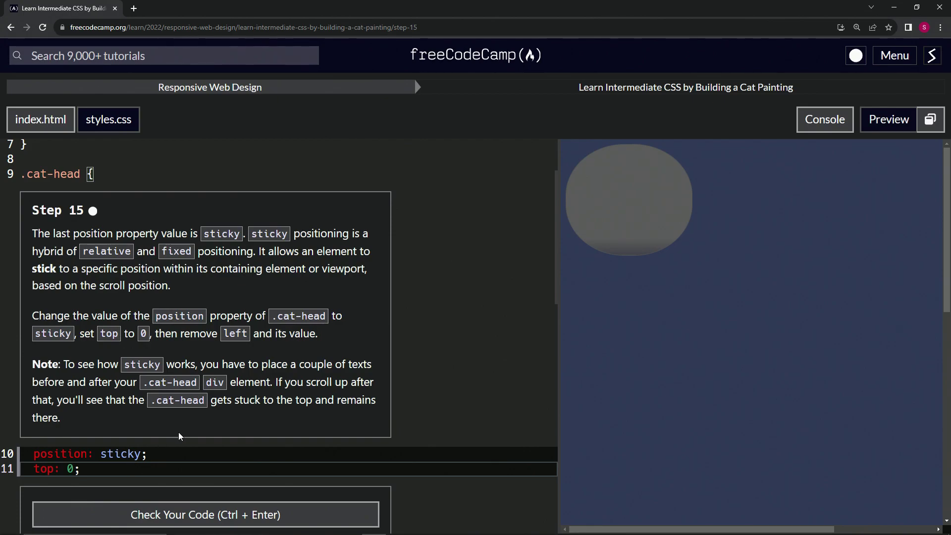
# Open index.html, add test words after <main> and the cat-head div, then undo them.
pyautogui.click(50, 121)
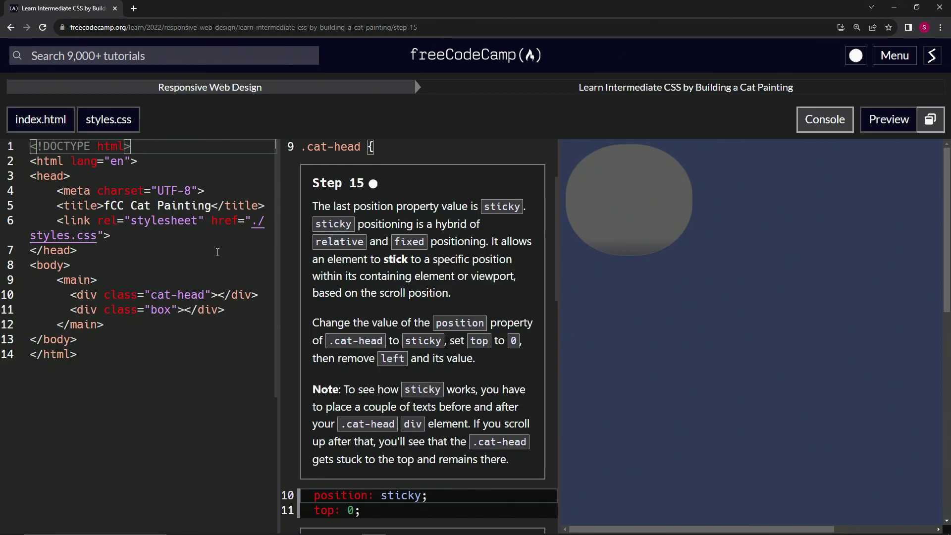
pyautogui.click(114, 279)
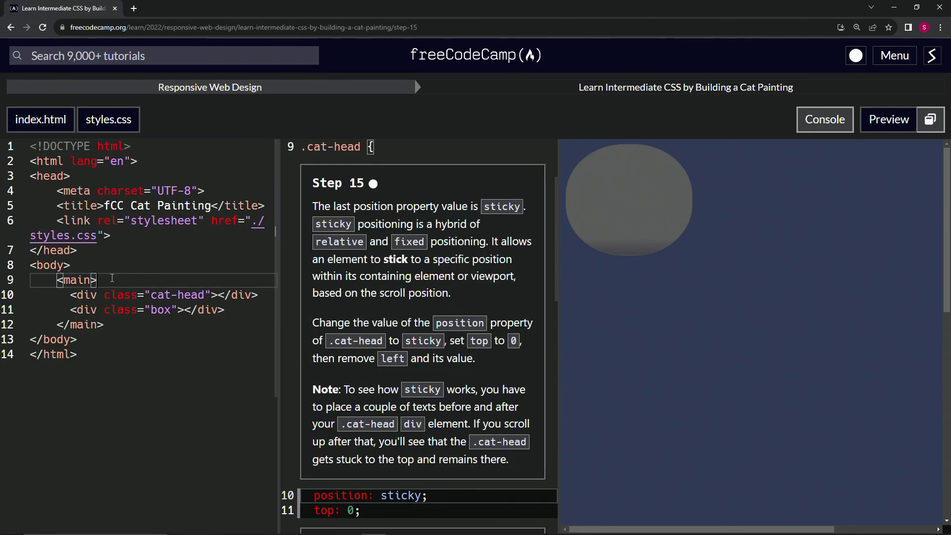
pyautogui.write('text')
pyautogui.press('BackSpace')
pyautogui.press('BackSpace')
pyautogui.write('xt')
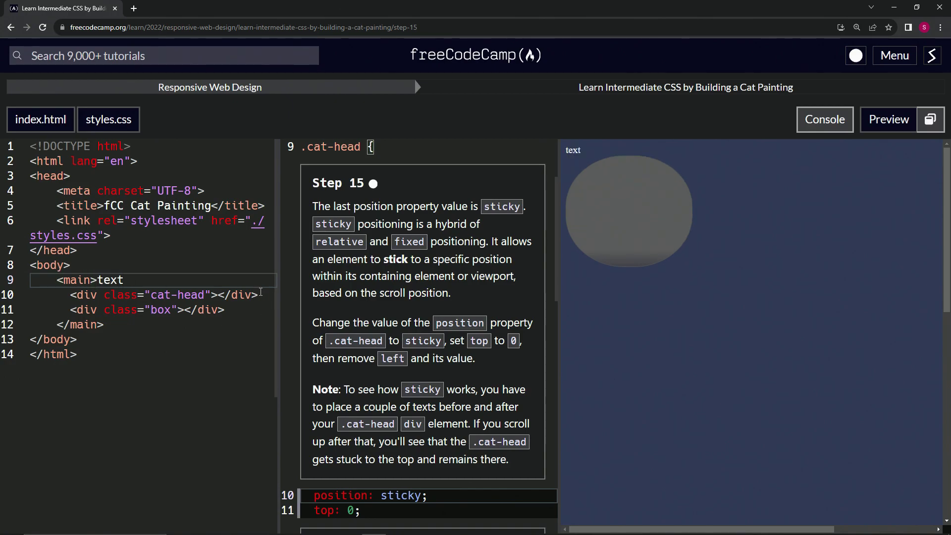
pyautogui.click(260, 295)
pyautogui.write('text')
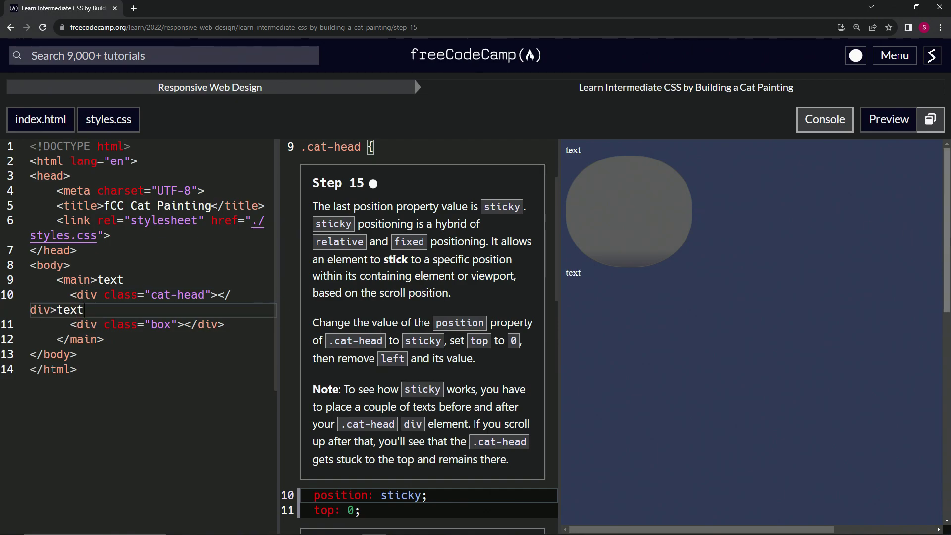
pyautogui.moveTo(946, 231)
pyautogui.mouseDown()
pyautogui.moveTo(946, 430)
pyautogui.moveTo(946, 184)
pyautogui.mouseUp()
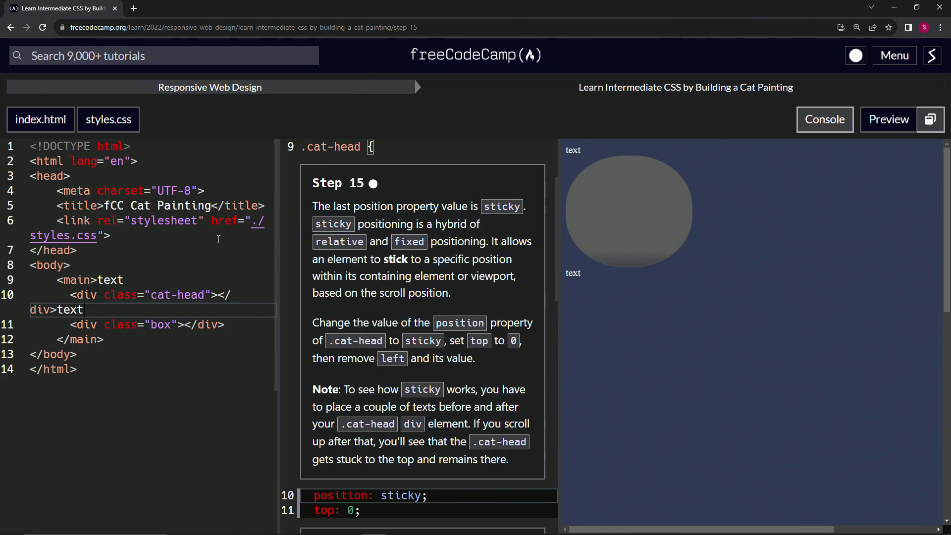
pyautogui.hotkey('ctrl', 'z')
pyautogui.hotkey('ctrl', 'z')
pyautogui.hotkey('ctrl', 'z')
pyautogui.hotkey('ctrl', 'z')
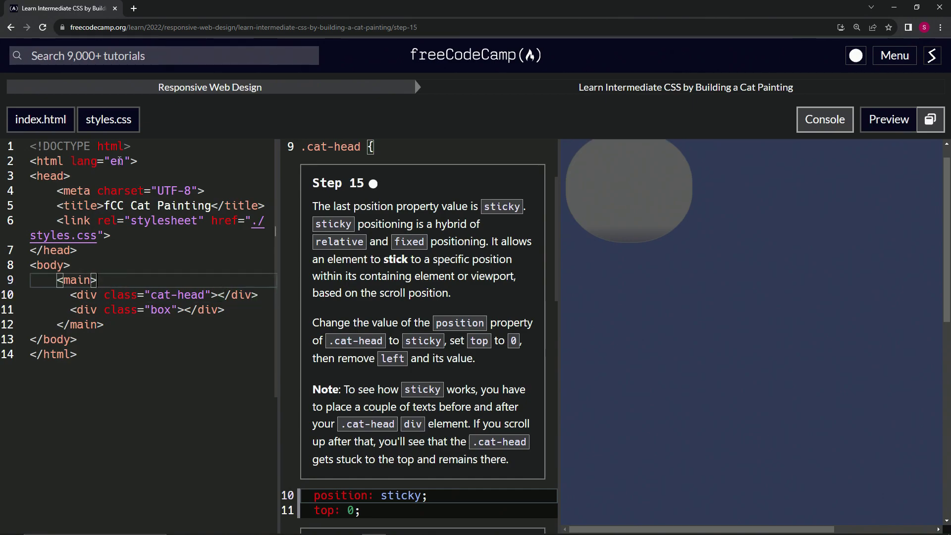
# Close index.html, run the step 15 tests, and submit the passing code.
pyautogui.click(53, 125)
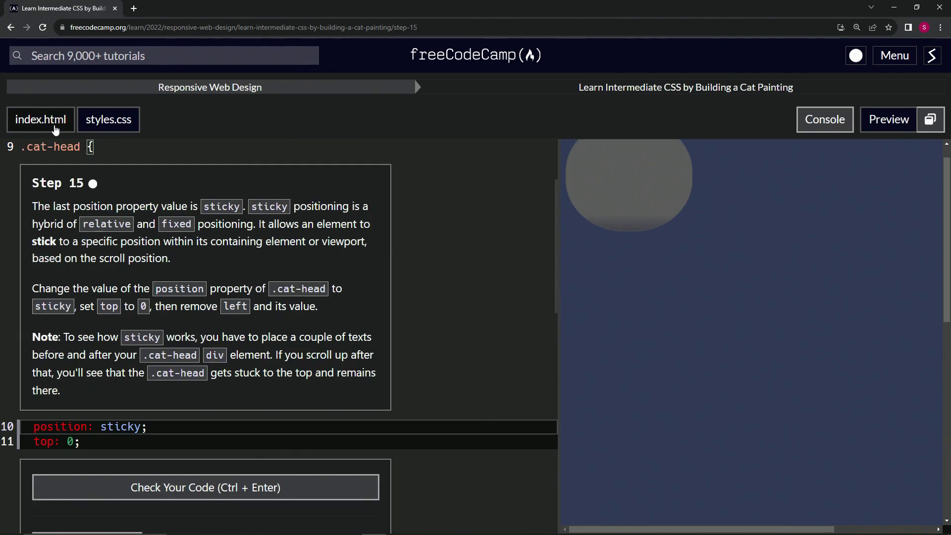
pyautogui.scroll(2, 886, 264)
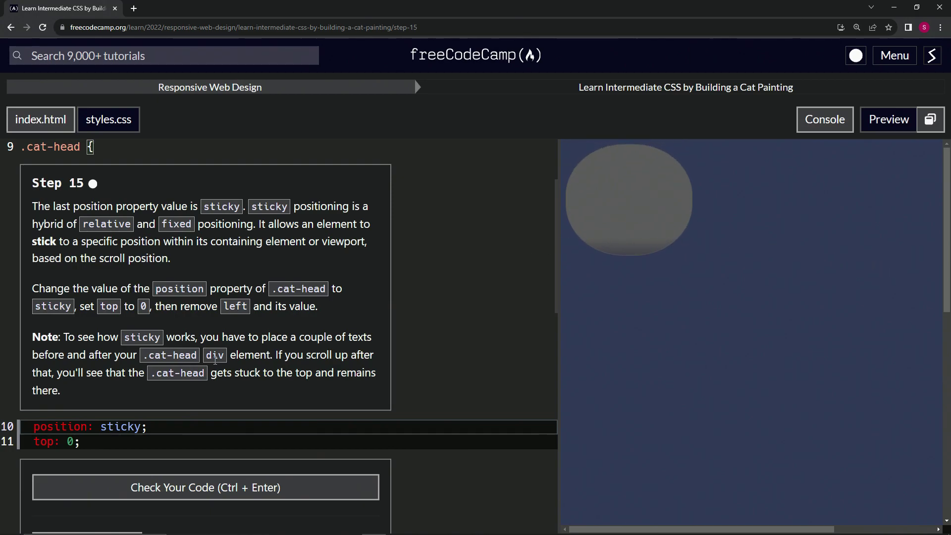
pyautogui.click(167, 487)
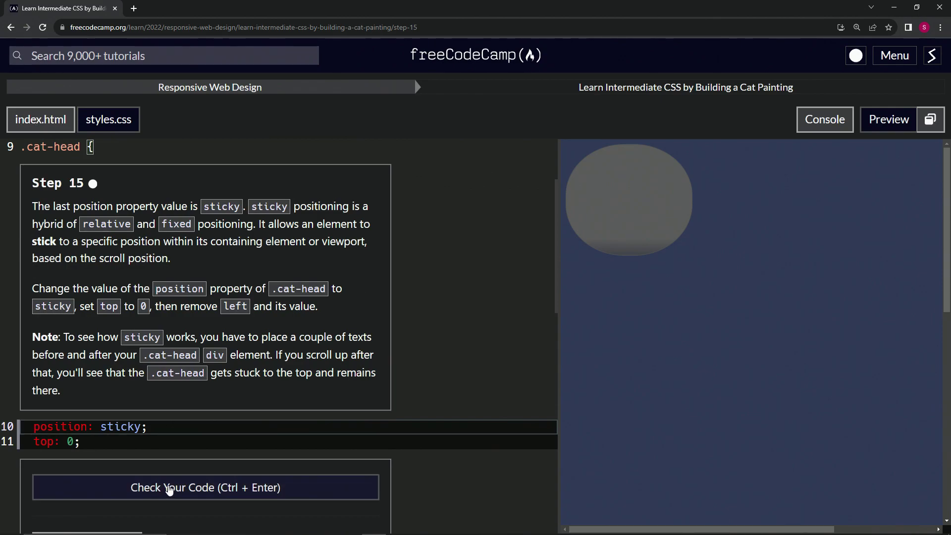
pyautogui.scroll(-1, 253, 318)
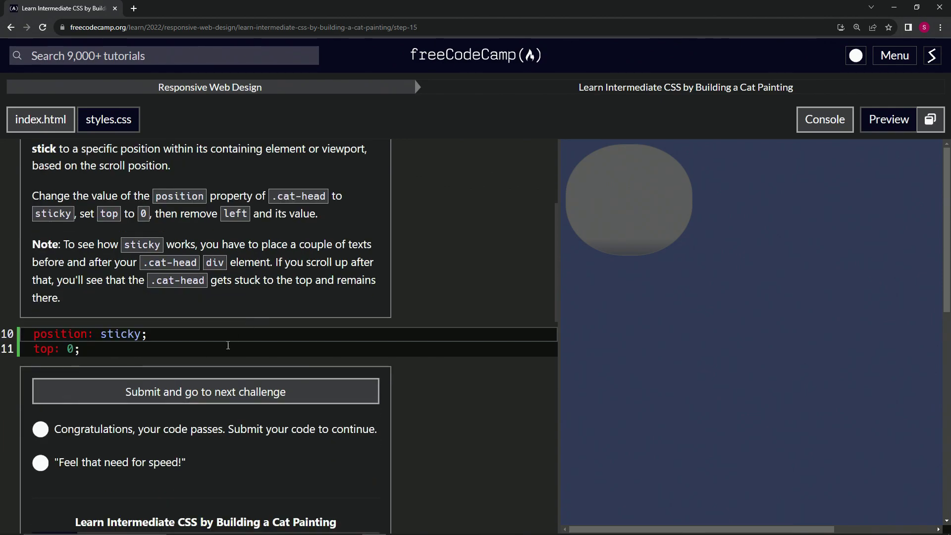
pyautogui.click(185, 396)
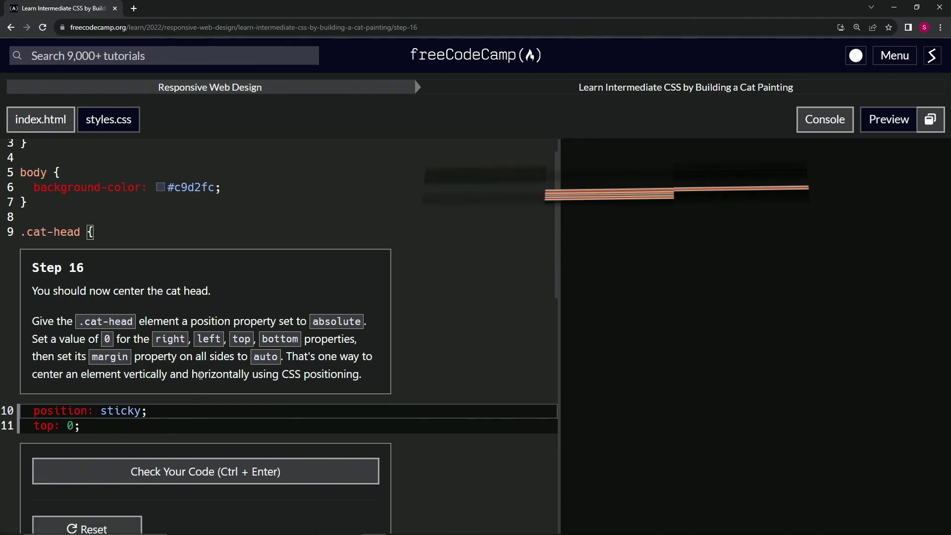